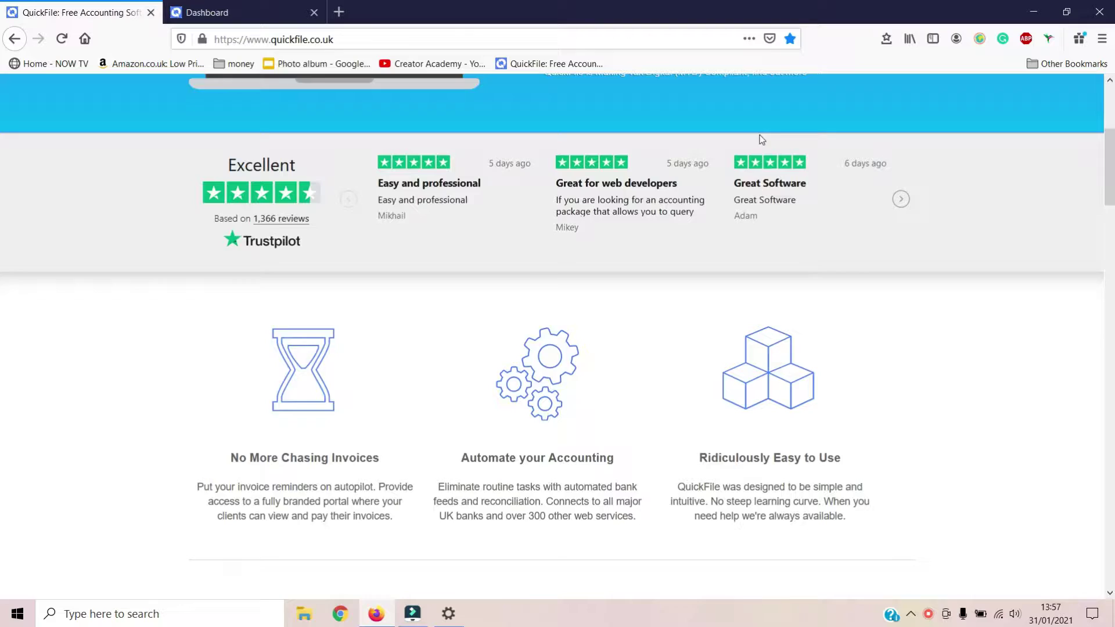
Scroll down the account dashboard past the sales chart and bank account balances
{"action": "scroll", "coordinate": [760, 141], "scroll_direction": "down", "scroll_amount": 2}
{"action": "scroll", "coordinate": [761, 139], "scroll_direction": "down", "scroll_amount": 1}
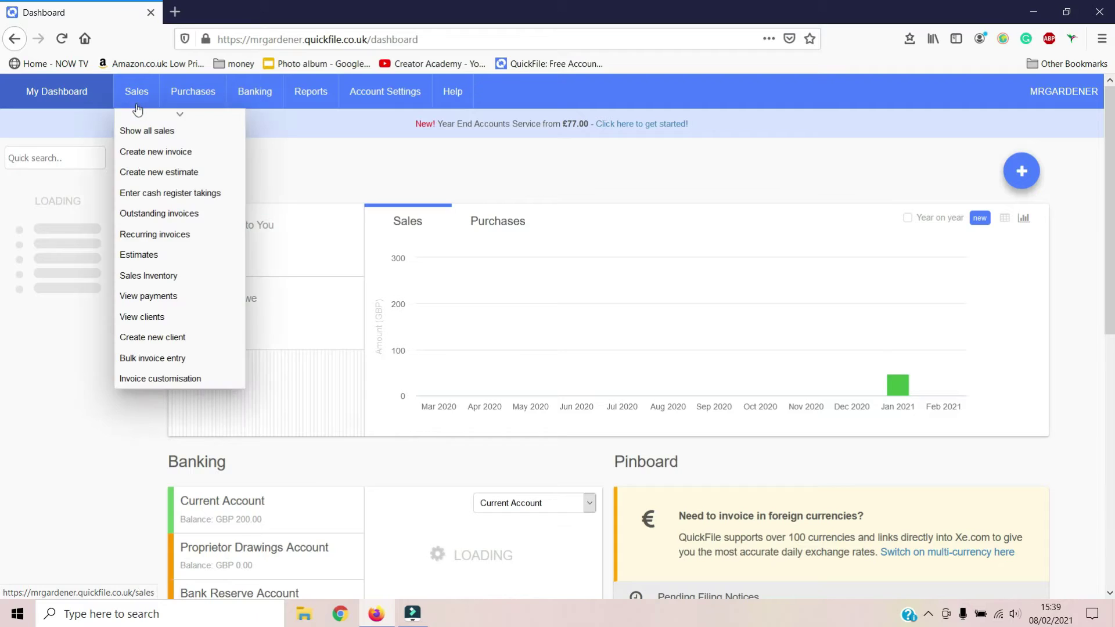
Start a new recurring invoice for the existing client, repeating every 2 weeks
{"action": "left_click", "coordinate": [153, 235]}
{"action": "left_click", "coordinate": [201, 219]}
{"action": "left_click", "coordinate": [451, 235]}
{"action": "type", "text": "john doe"}
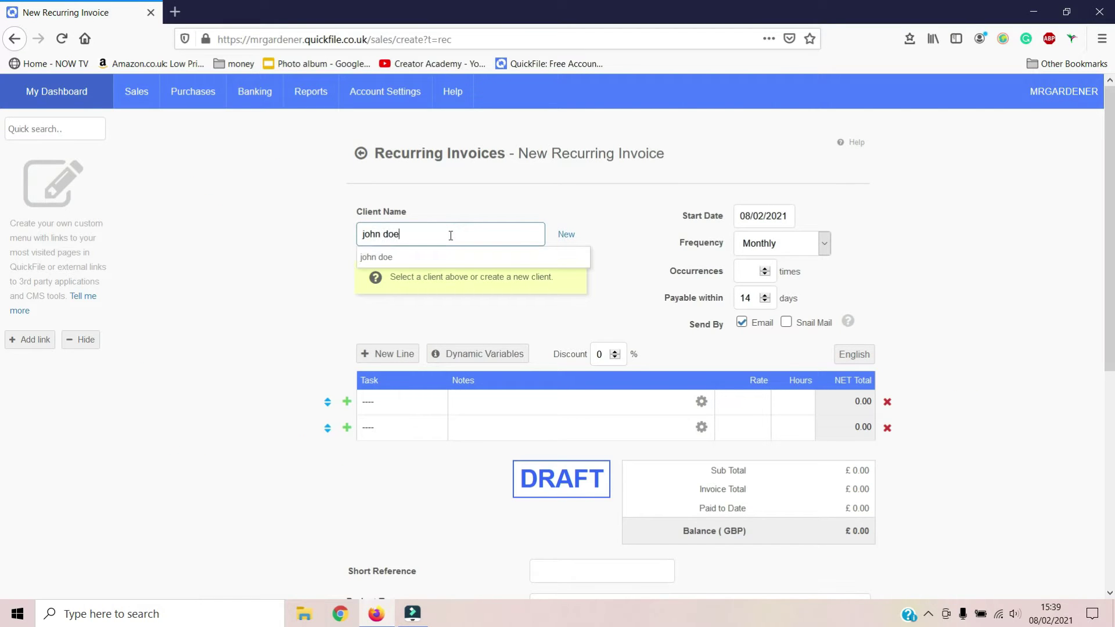
{"action": "left_click", "coordinate": [461, 264]}
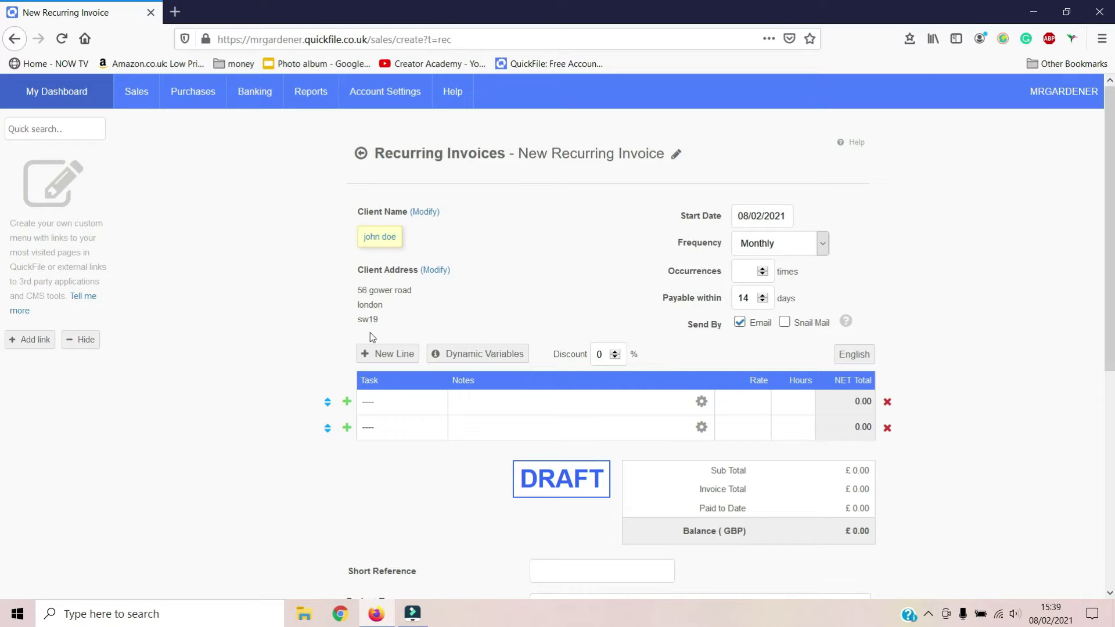
{"action": "left_click", "coordinate": [819, 242]}
{"action": "left_click", "coordinate": [767, 282]}
Add a £20 gardening line with notes and save the recurring invoice
{"action": "scroll", "coordinate": [869, 396], "scroll_direction": "down", "scroll_amount": 2}
{"action": "left_click", "coordinate": [379, 298]}
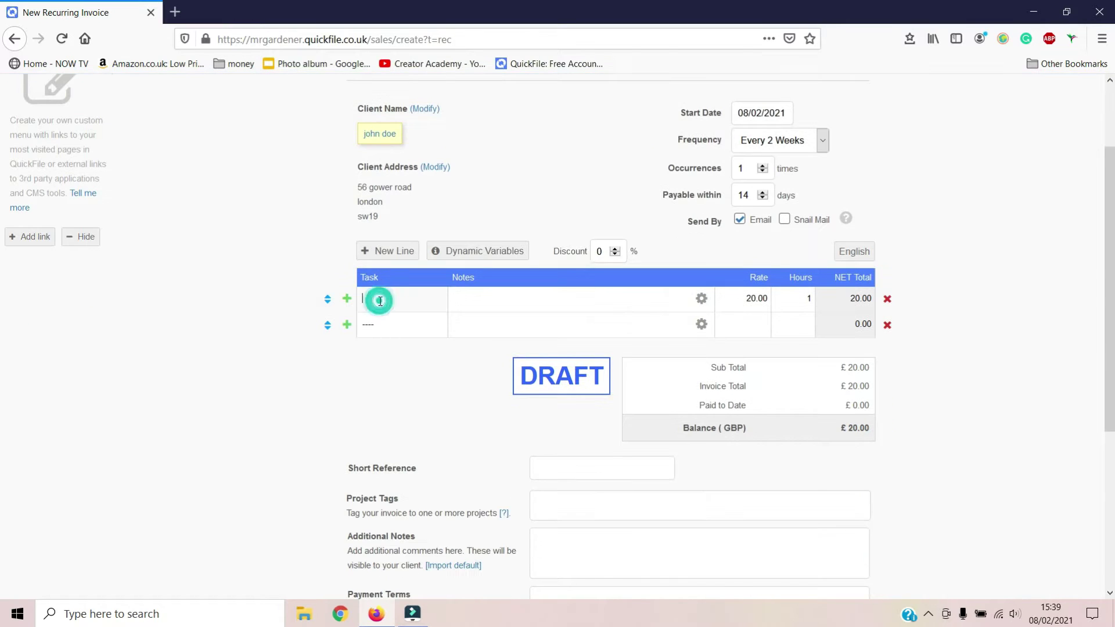
{"action": "type", "text": "gardening"}
{"action": "left_click", "coordinate": [517, 349]}
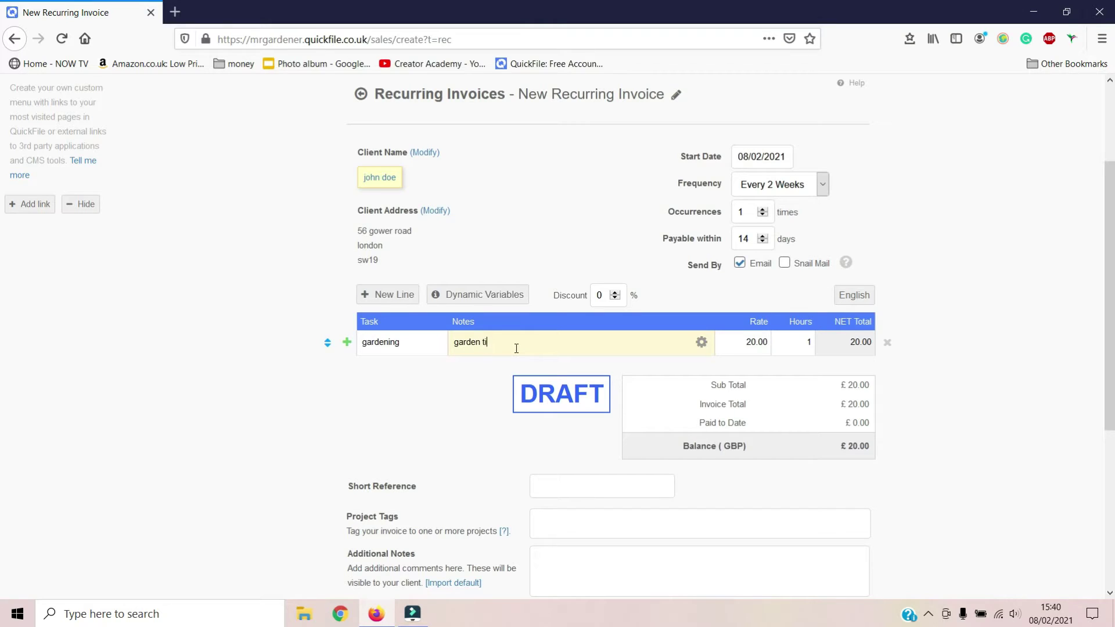
{"action": "left_click", "coordinate": [1039, 341]}
{"action": "scroll", "coordinate": [588, 468], "scroll_direction": "down", "scroll_amount": 5}
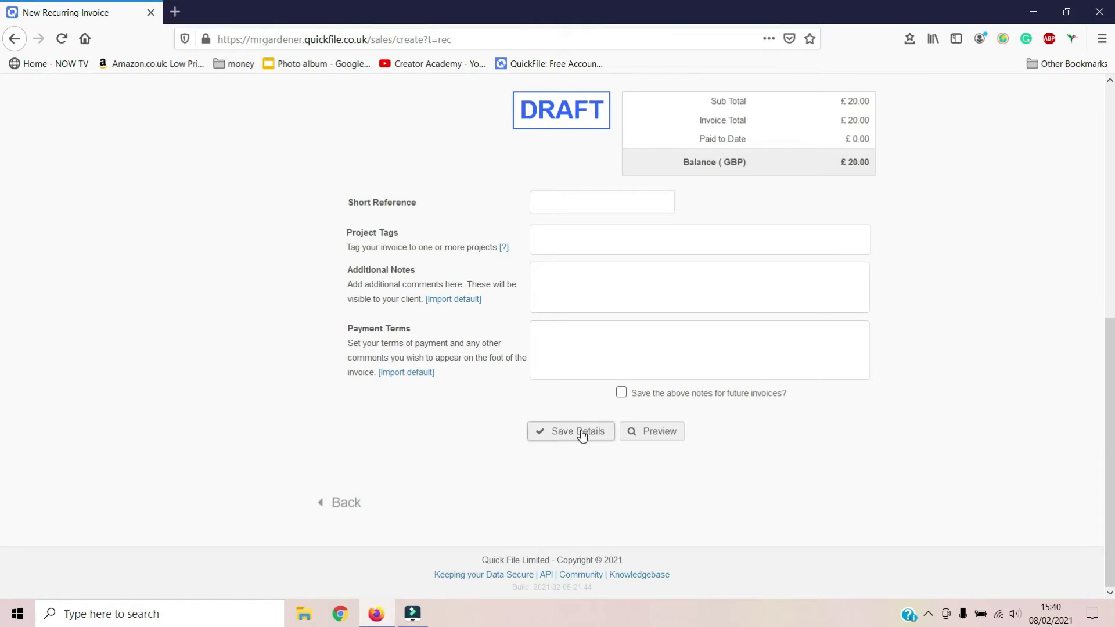
{"action": "left_click", "coordinate": [583, 436]}
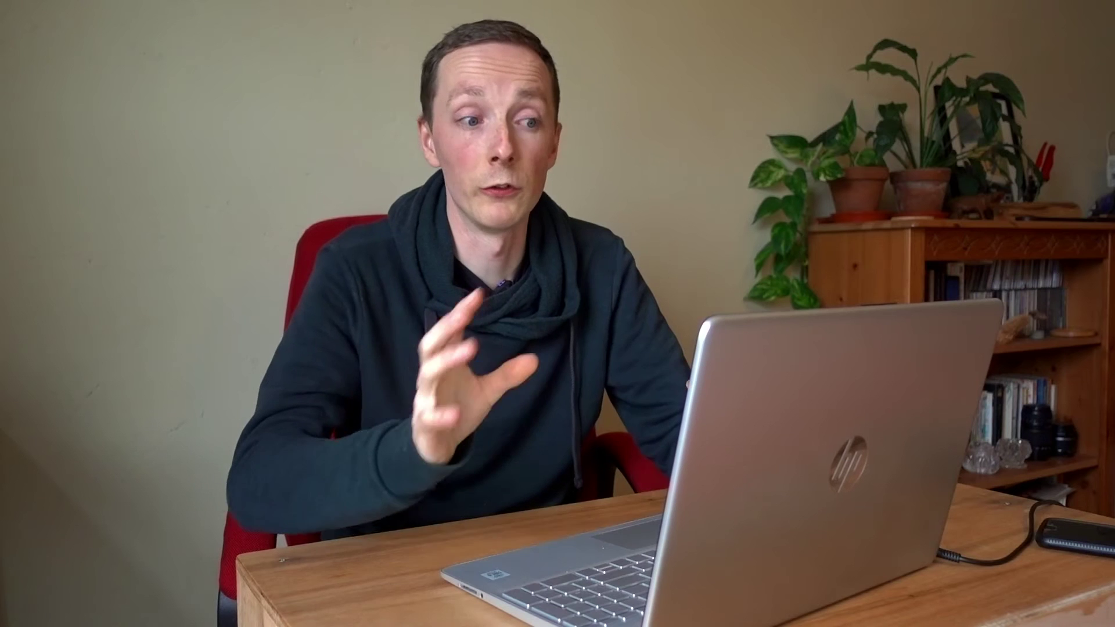
Bring up the Sales menu to reach Invoice customisation
{"action": "left_click", "coordinate": [129, 95]}
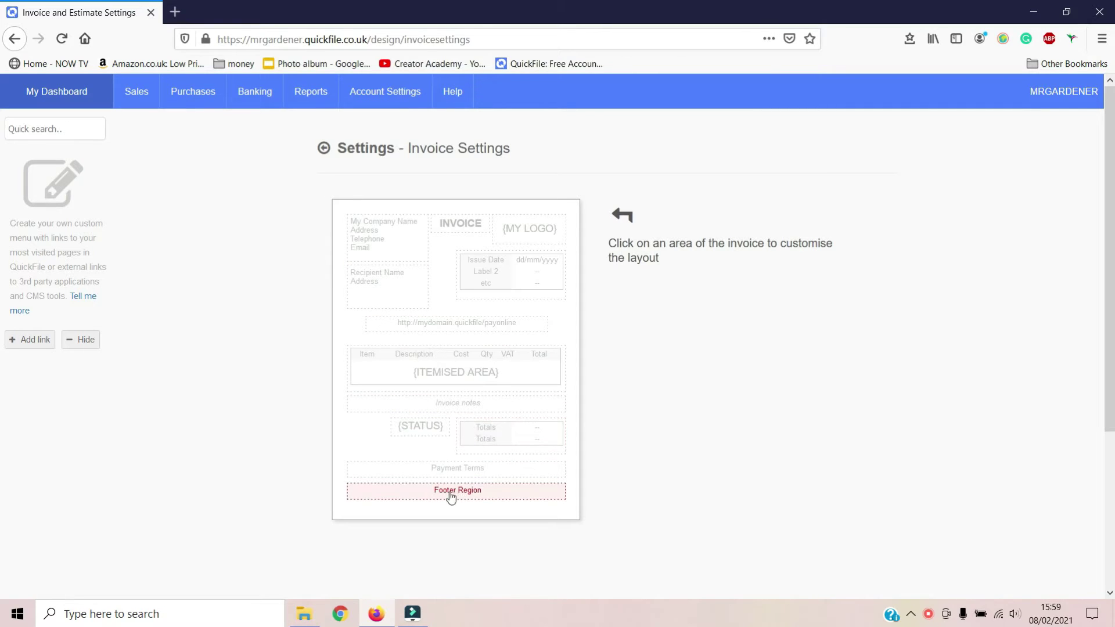
Choose 'in the garden(2).png' from Downloads for the {MY LOGO} area and upload it
{"action": "left_click", "coordinate": [537, 233]}
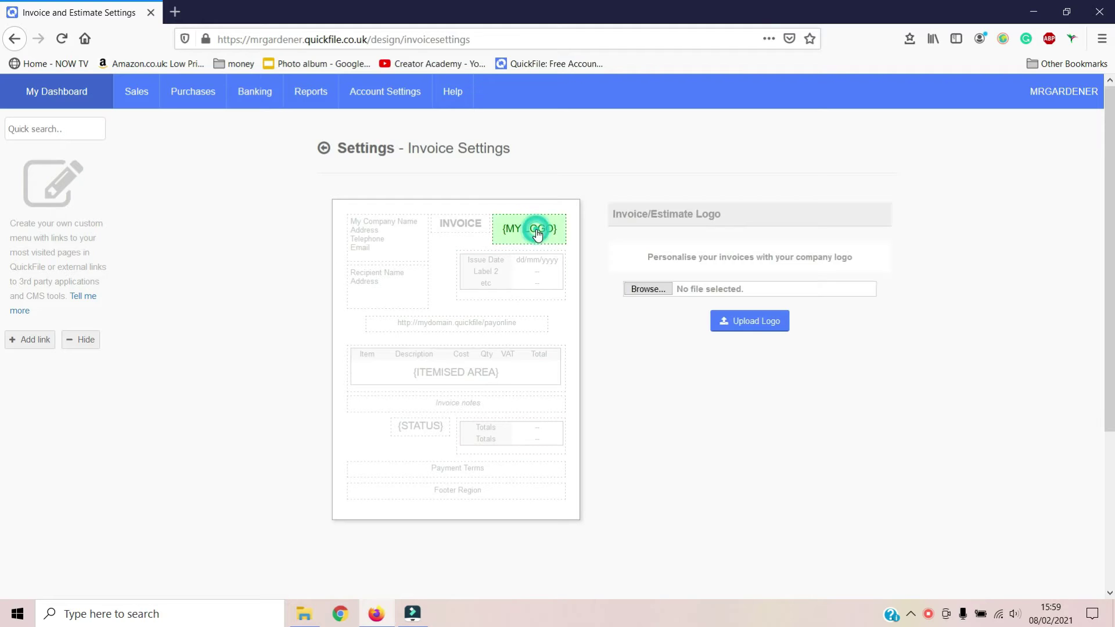
{"action": "left_click", "coordinate": [662, 294]}
{"action": "left_click", "coordinate": [424, 243]}
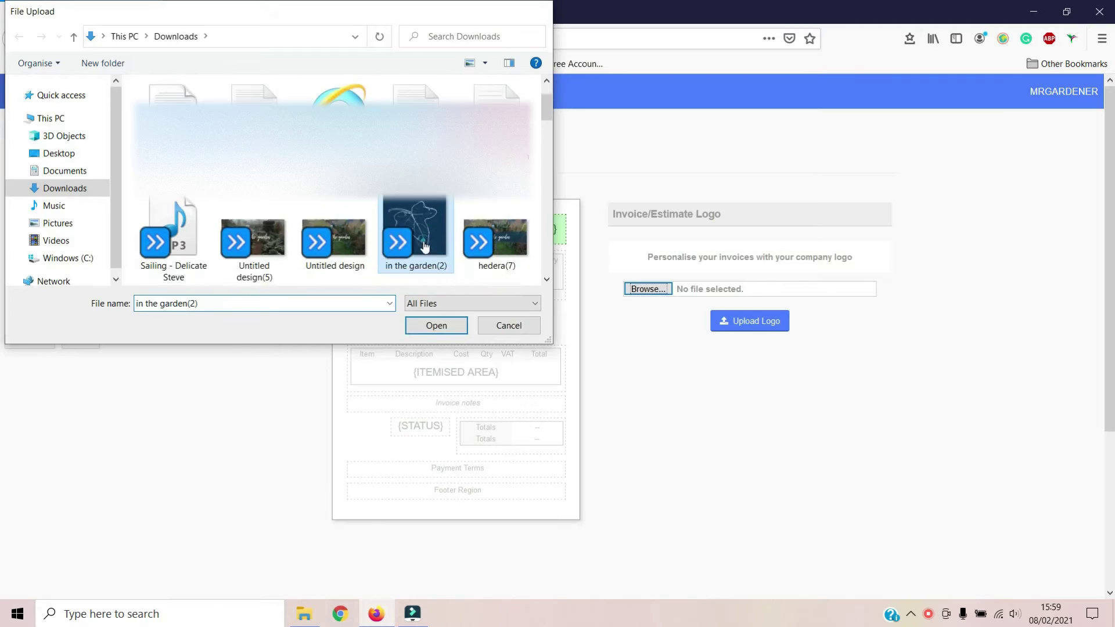
{"action": "double_click", "coordinate": [424, 244]}
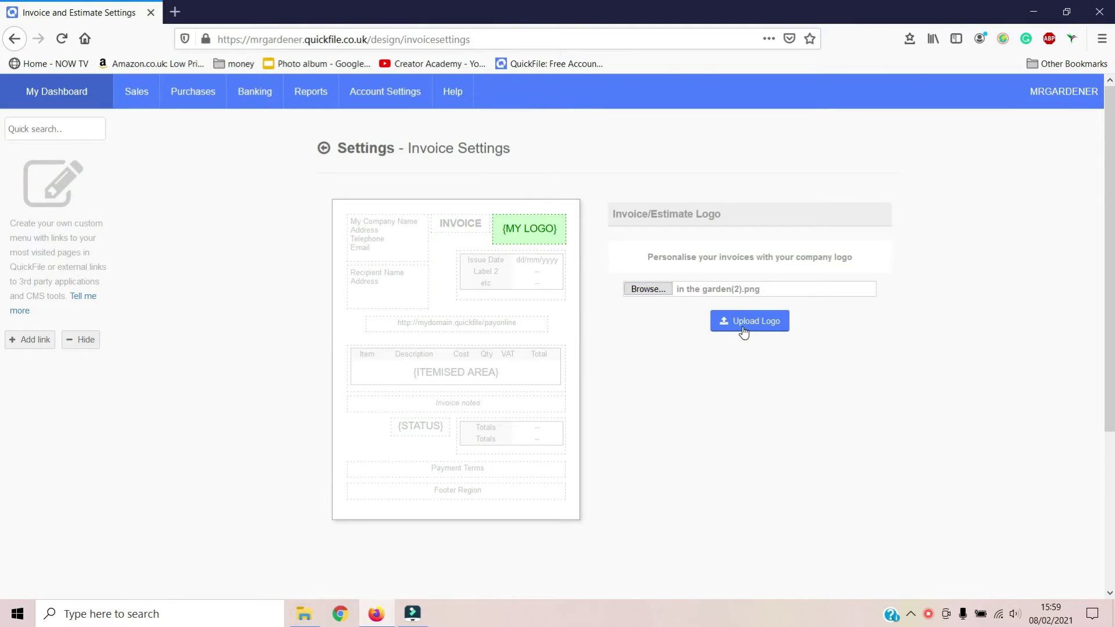
{"action": "left_click", "coordinate": [744, 332]}
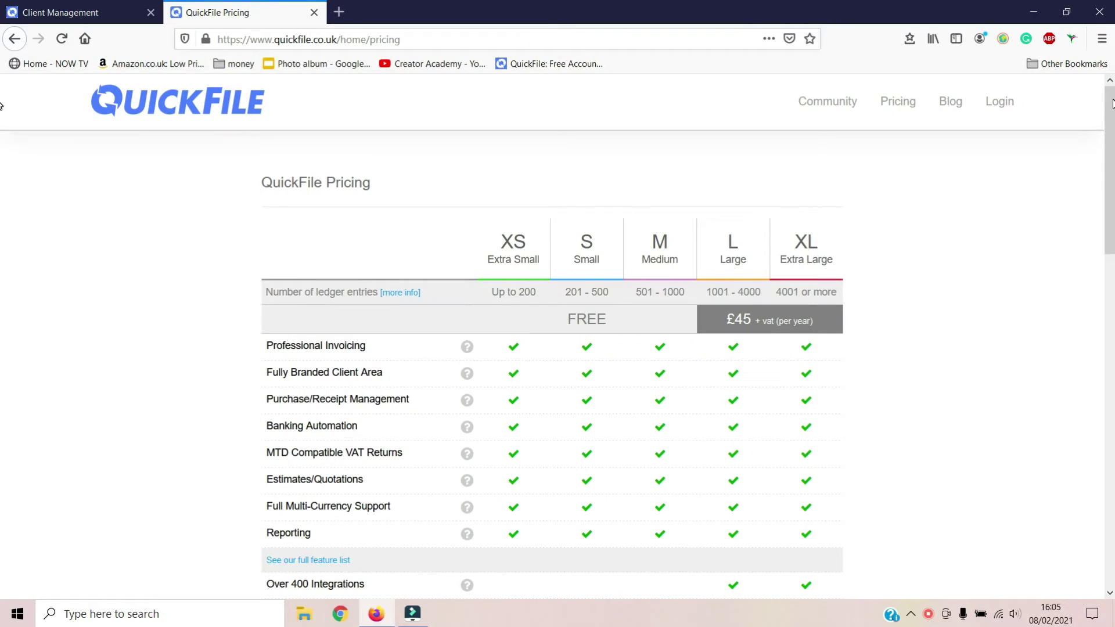
Scroll down the pricing feature comparison to the Large and Extra Large plan features
{"action": "scroll", "coordinate": [1, 106], "scroll_direction": "down", "scroll_amount": 2}
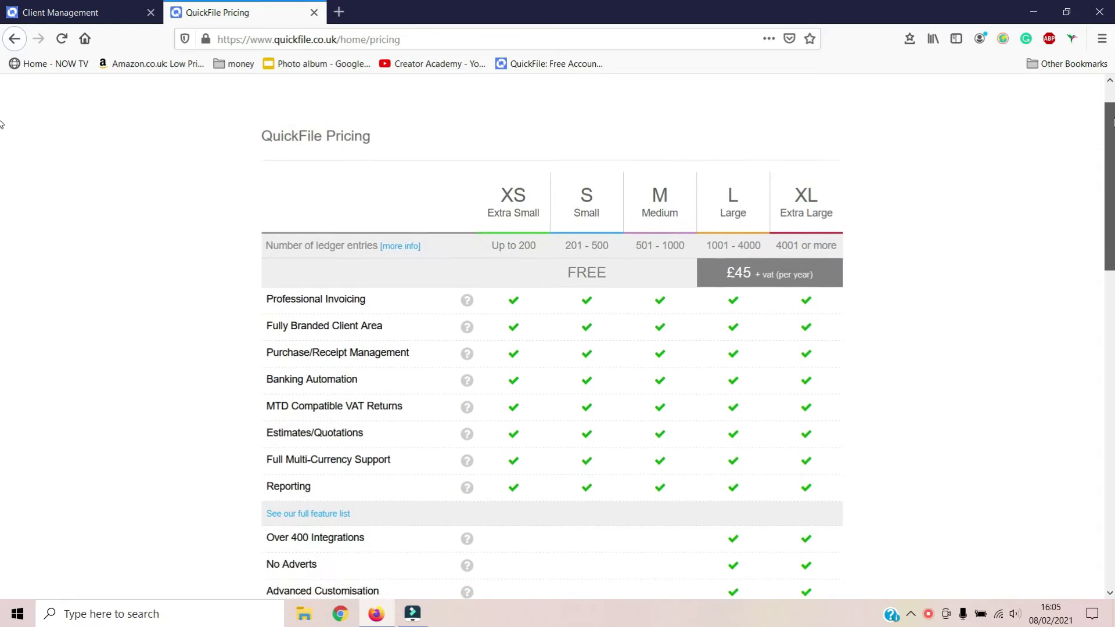
{"action": "scroll", "coordinate": [1, 140], "scroll_direction": "down", "scroll_amount": 2}
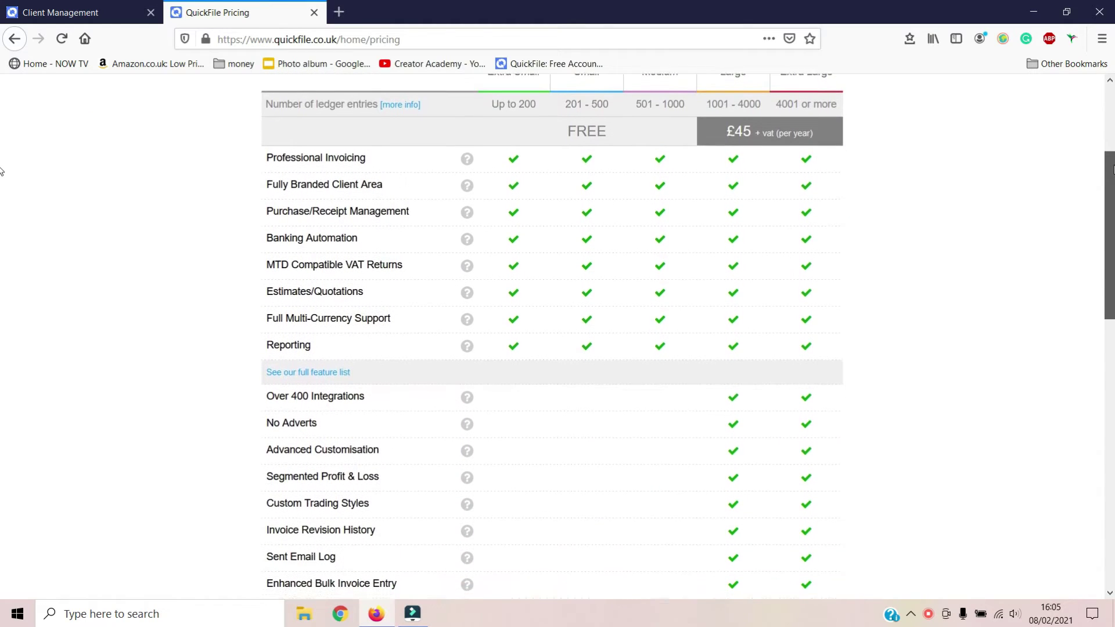
{"action": "left_click_drag", "start_coordinate": [1113, 178], "coordinate": [1107, 378]}
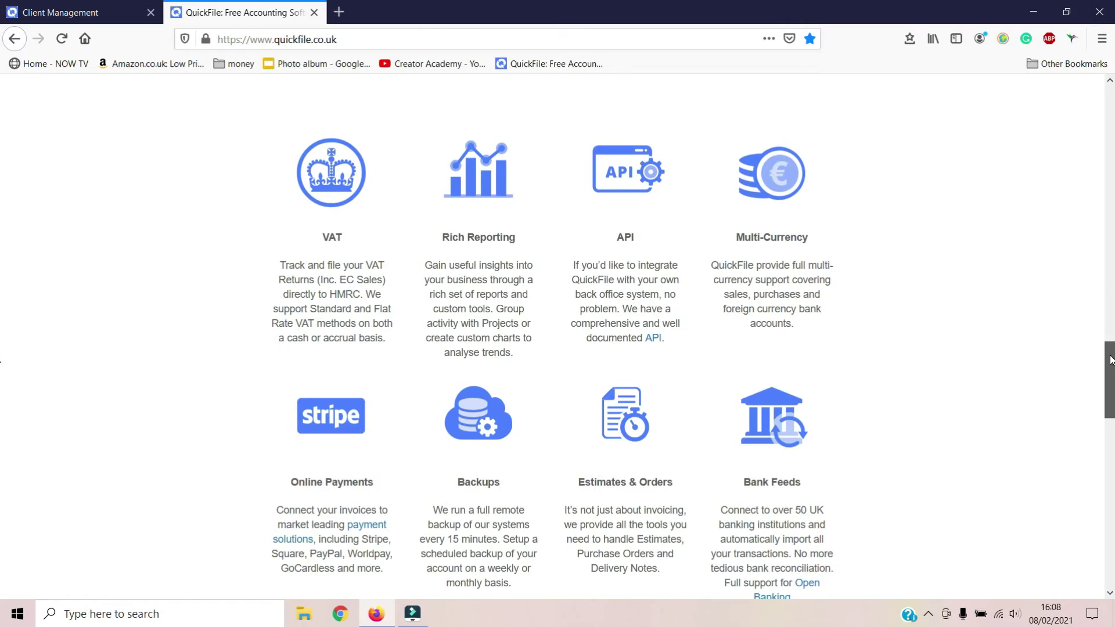
Scroll through the Services & Subscriptions page listing the additional services
{"action": "left_click_drag", "start_coordinate": [1111, 361], "coordinate": [1111, 420]}
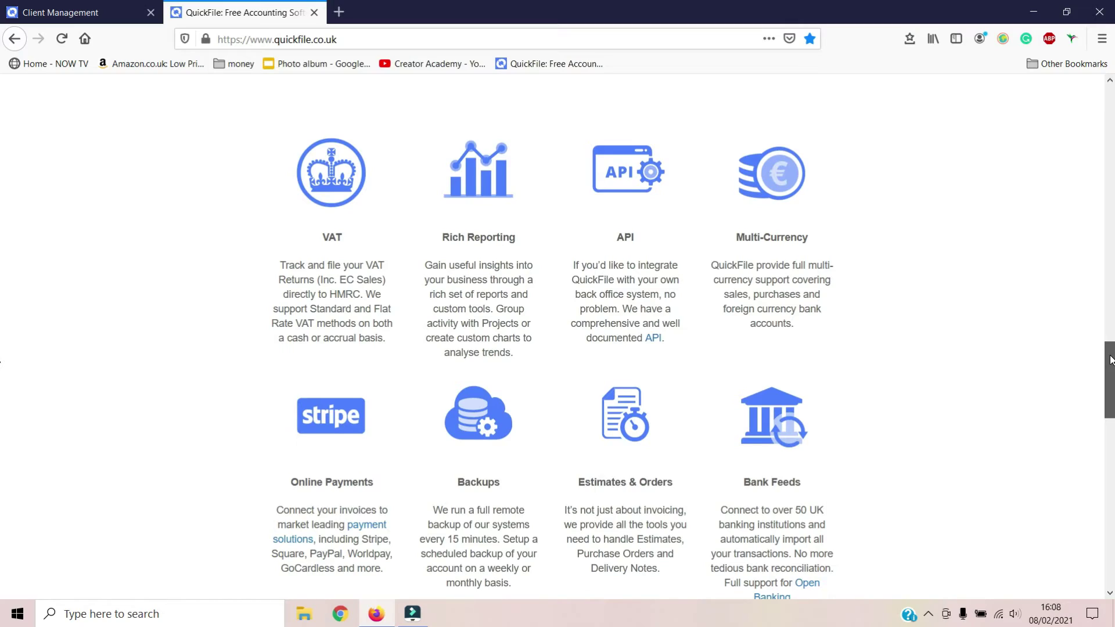
{"action": "left_click_drag", "start_coordinate": [1110, 375], "coordinate": [1111, 421]}
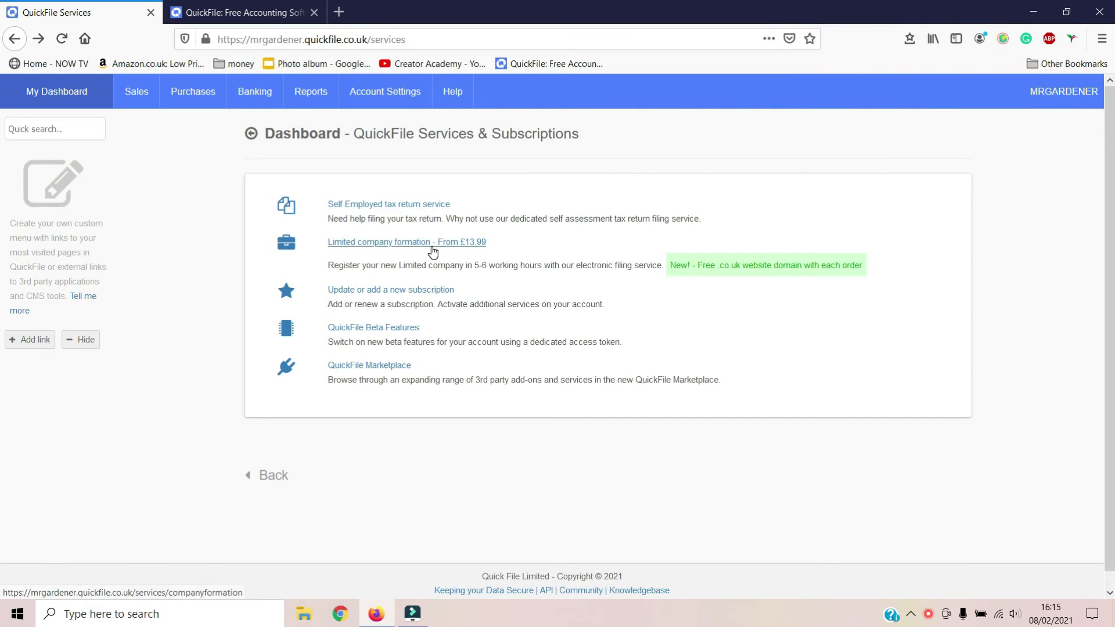
Switch back to the QuickFile Pricing page at its add-ons section
{"action": "left_click", "coordinate": [430, 291]}
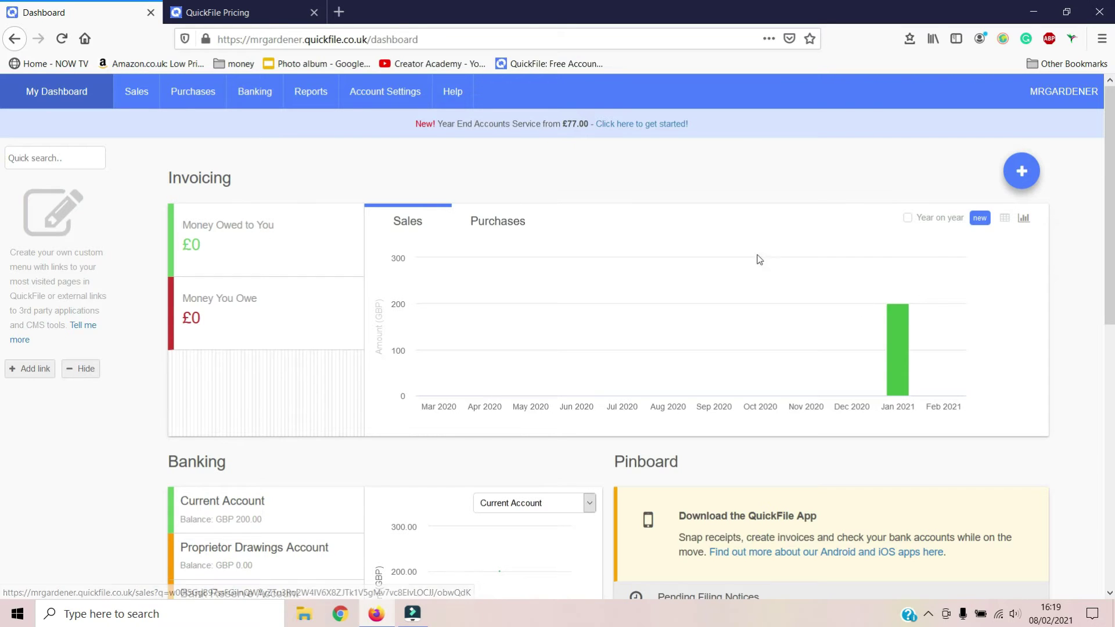
Show the quick-create shortcuts, then review the Help, Account Settings, Reports, Banking, Purchases and Sales menus
{"action": "left_click", "coordinate": [1023, 176]}
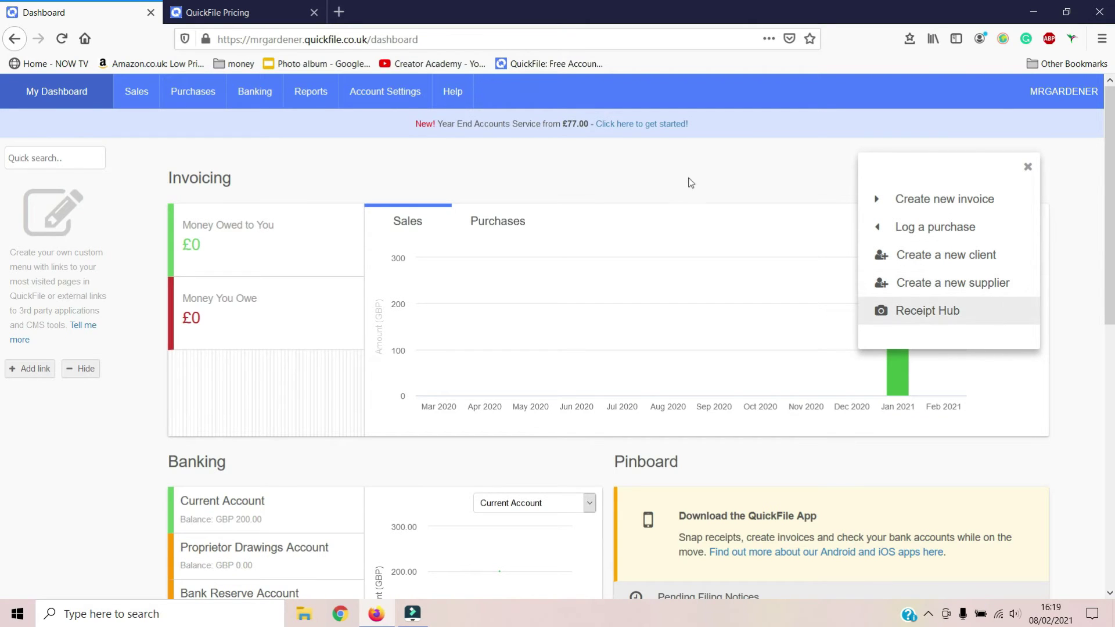
{"action": "mouse_move", "coordinate": [460, 102]}
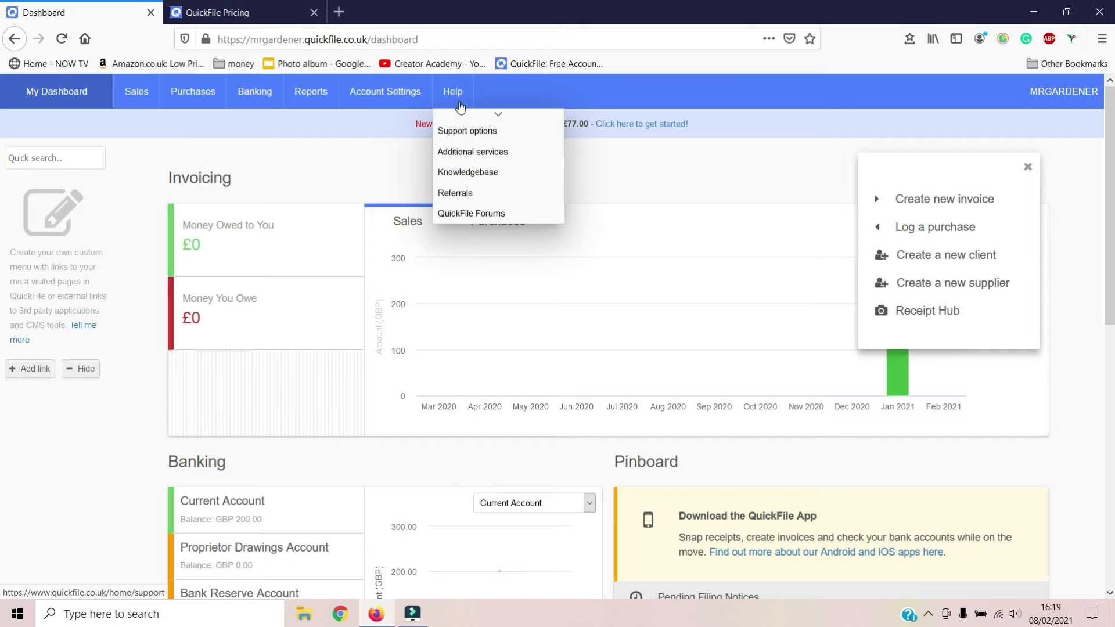
{"action": "mouse_move", "coordinate": [408, 108]}
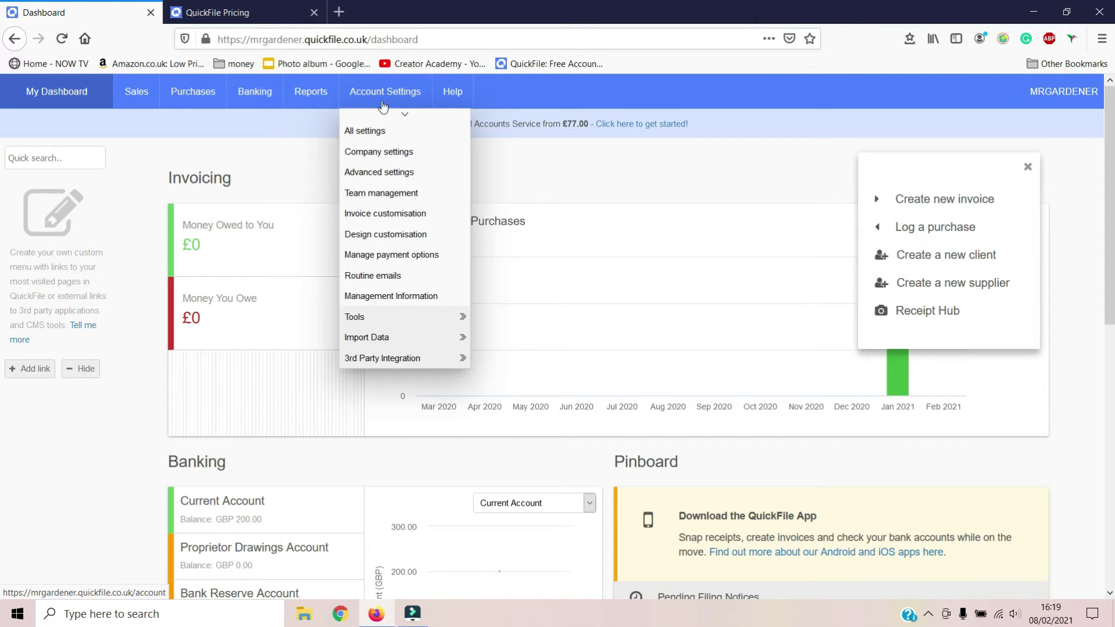
{"action": "mouse_move", "coordinate": [319, 102]}
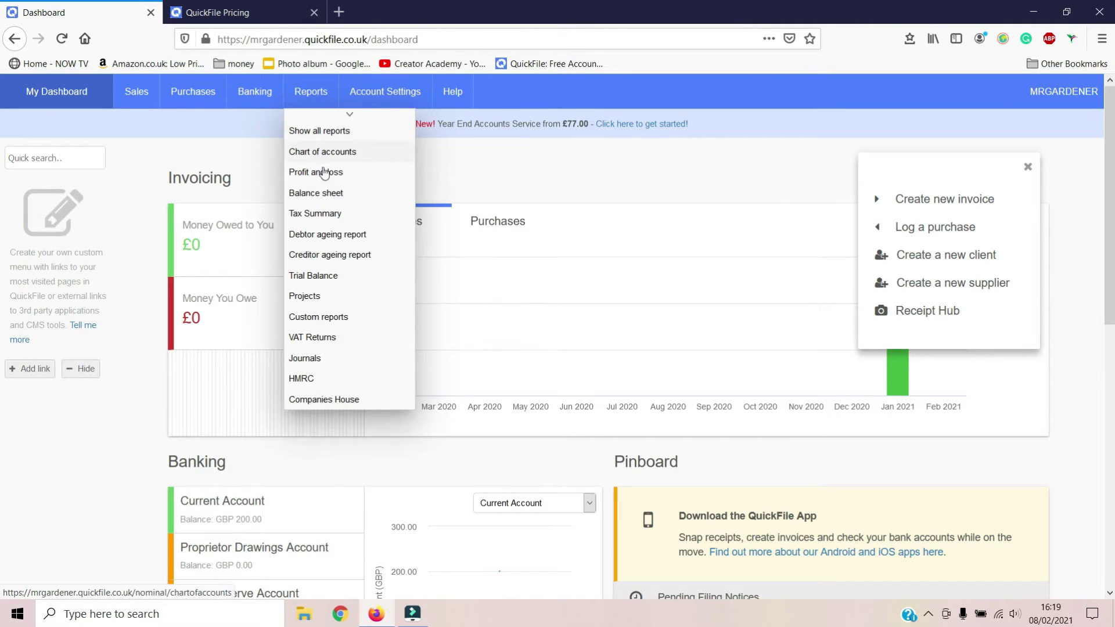
{"action": "mouse_move", "coordinate": [264, 105]}
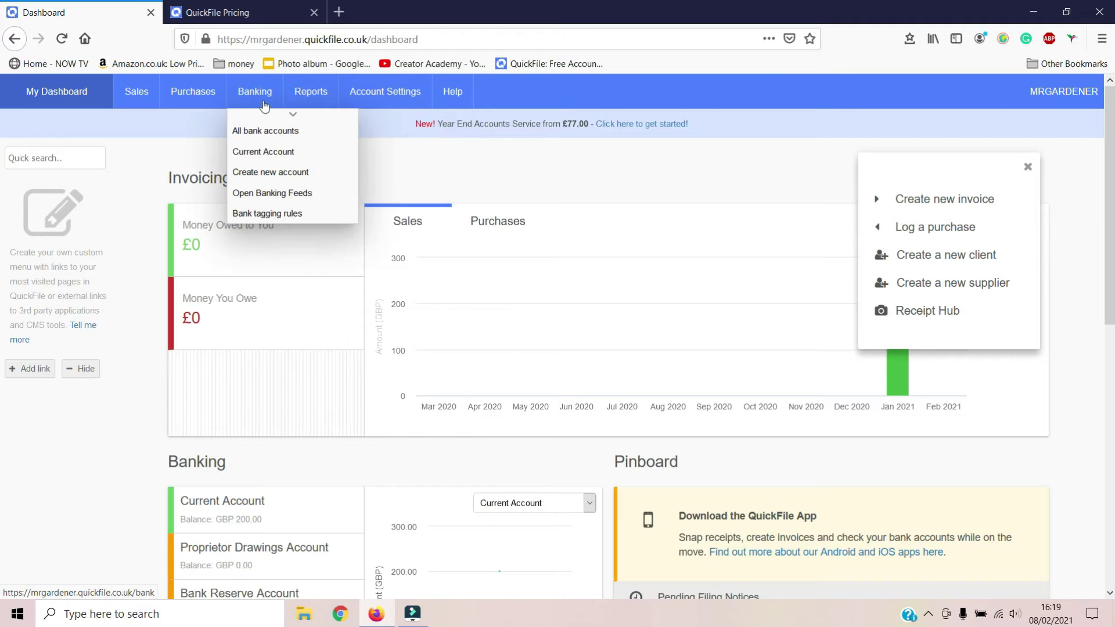
{"action": "mouse_move", "coordinate": [214, 103]}
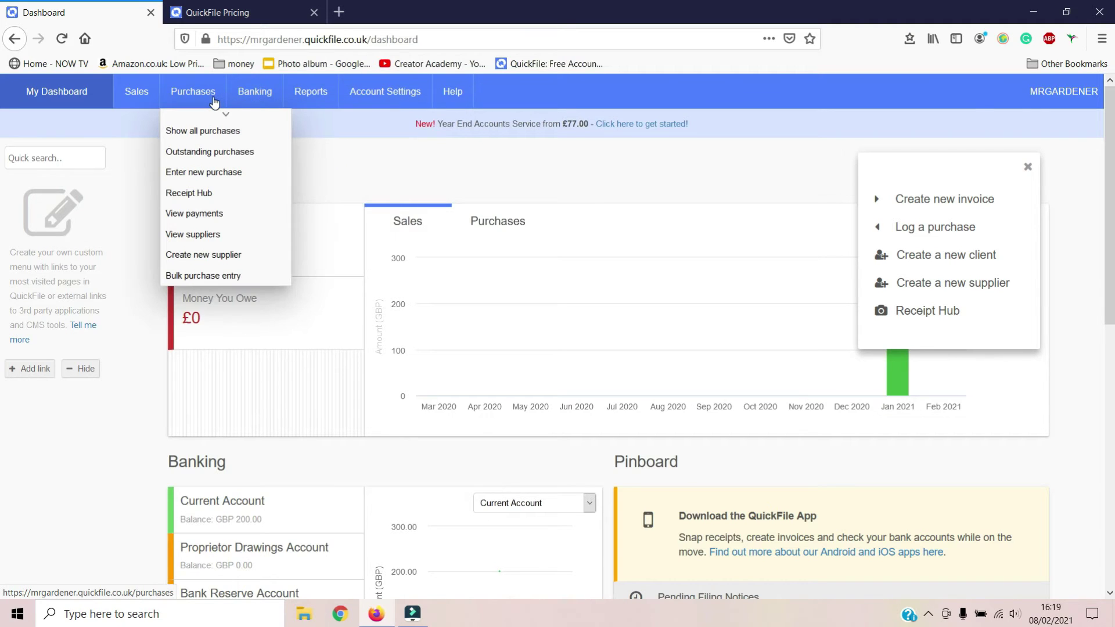
{"action": "mouse_move", "coordinate": [143, 108]}
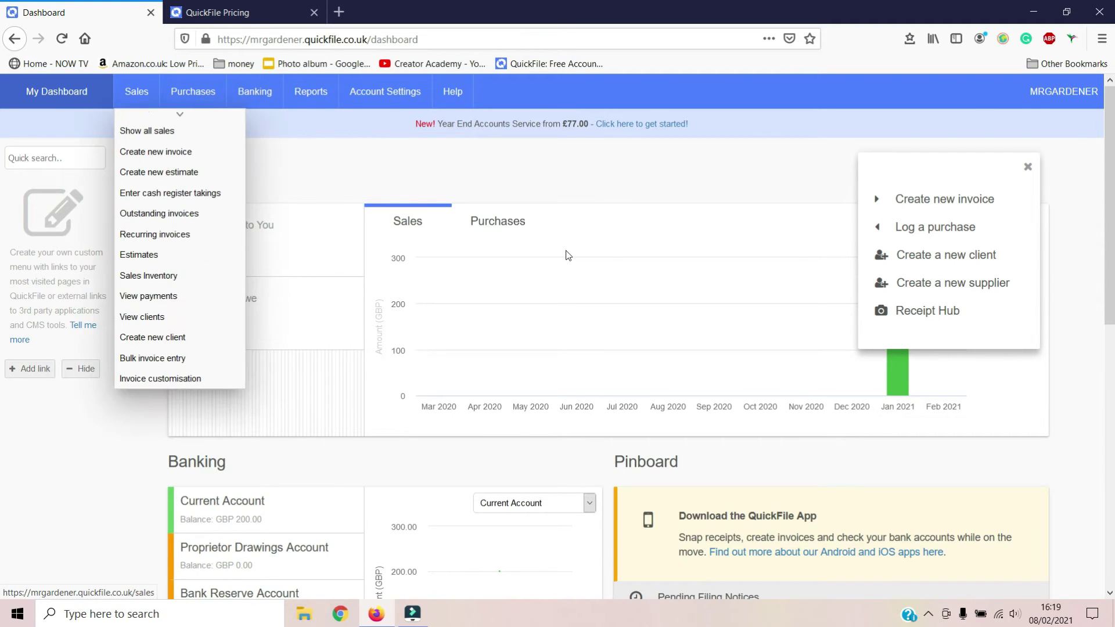
{"action": "scroll", "coordinate": [2, 234], "scroll_direction": "down", "scroll_amount": 5}
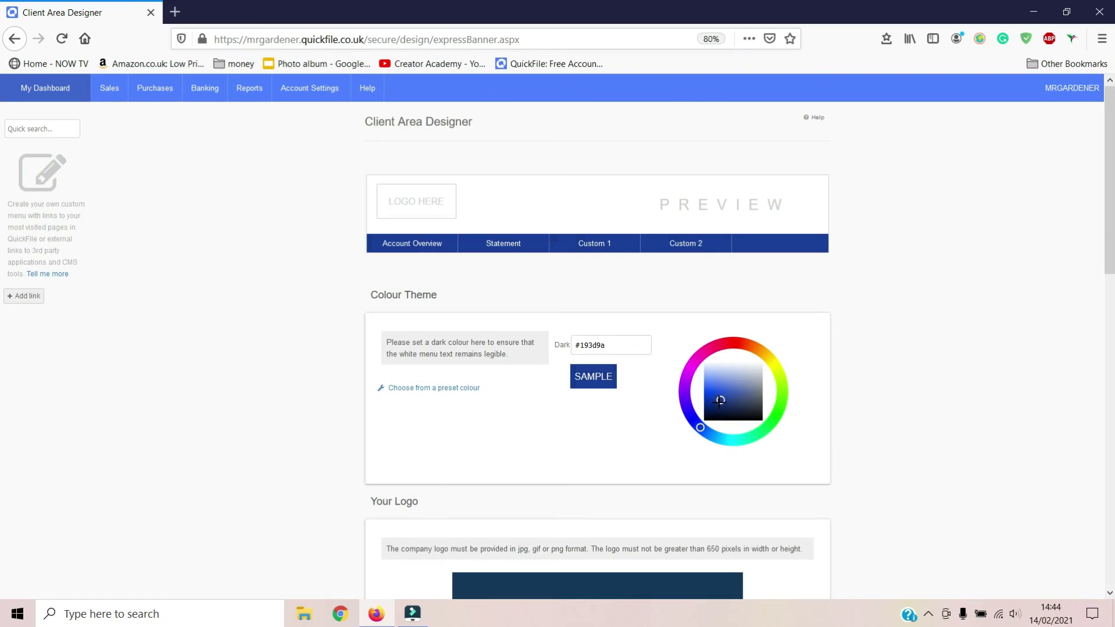
Shift the client area's dark theme colour in the Colour Theme picker to #381868
{"action": "left_click_drag", "start_coordinate": [719, 393], "coordinate": [725, 405]}
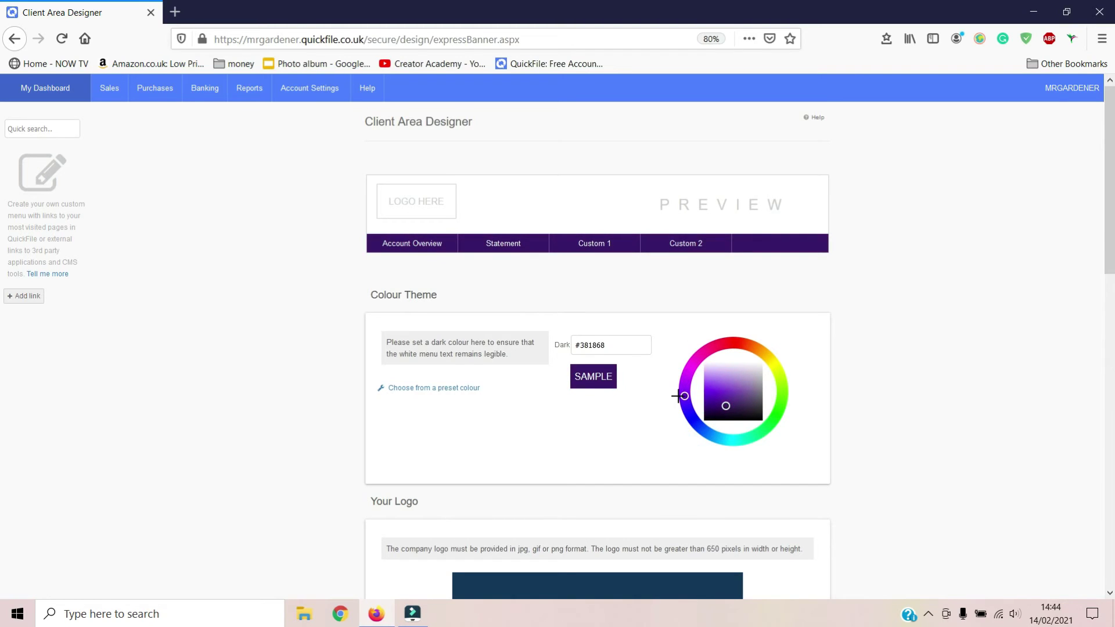
Scroll through the Your Logo and Horizontal Menu settings showing the ivy-leaf logo and purple menu
{"action": "scroll", "coordinate": [1, 241], "scroll_direction": "down", "scroll_amount": 7}
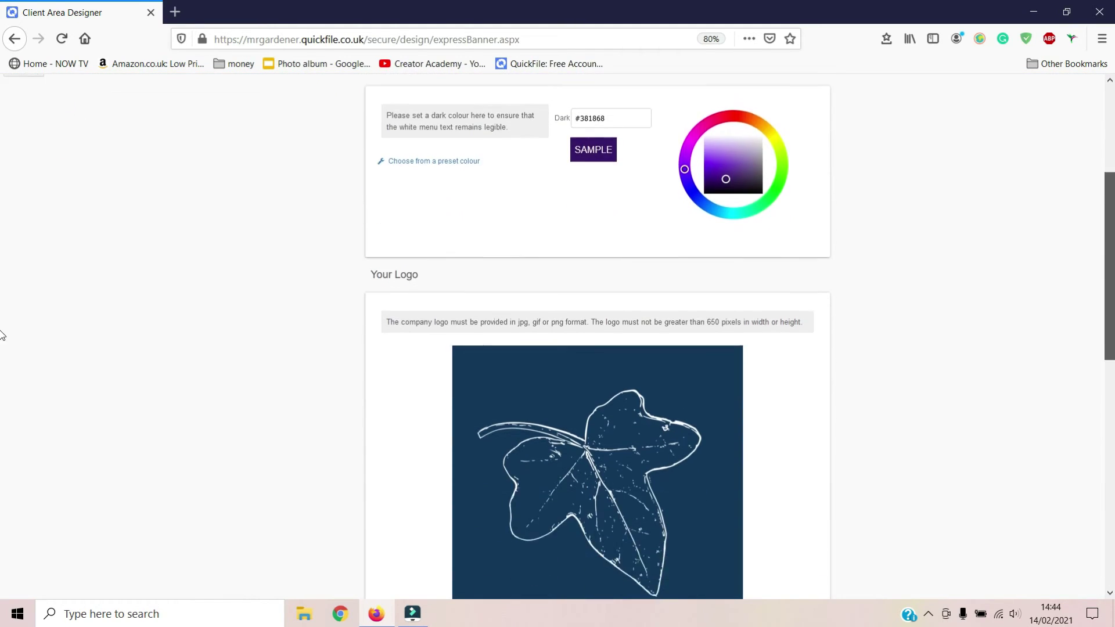
{"action": "scroll", "coordinate": [1, 400], "scroll_direction": "down", "scroll_amount": 3}
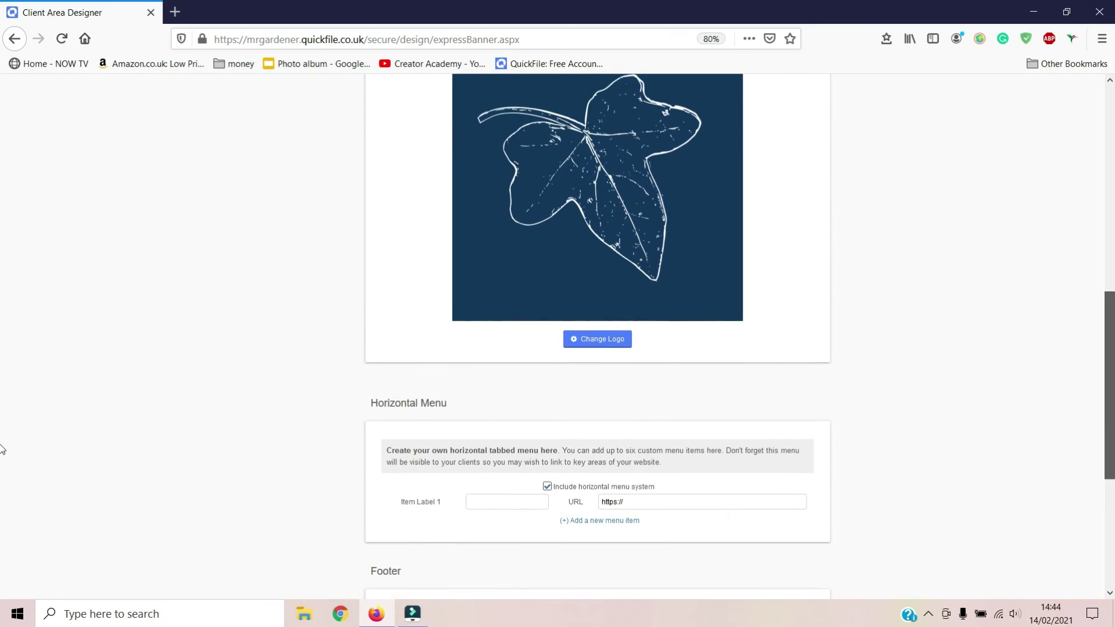
{"action": "scroll", "coordinate": [1100, 220], "scroll_direction": "up", "scroll_amount": 10}
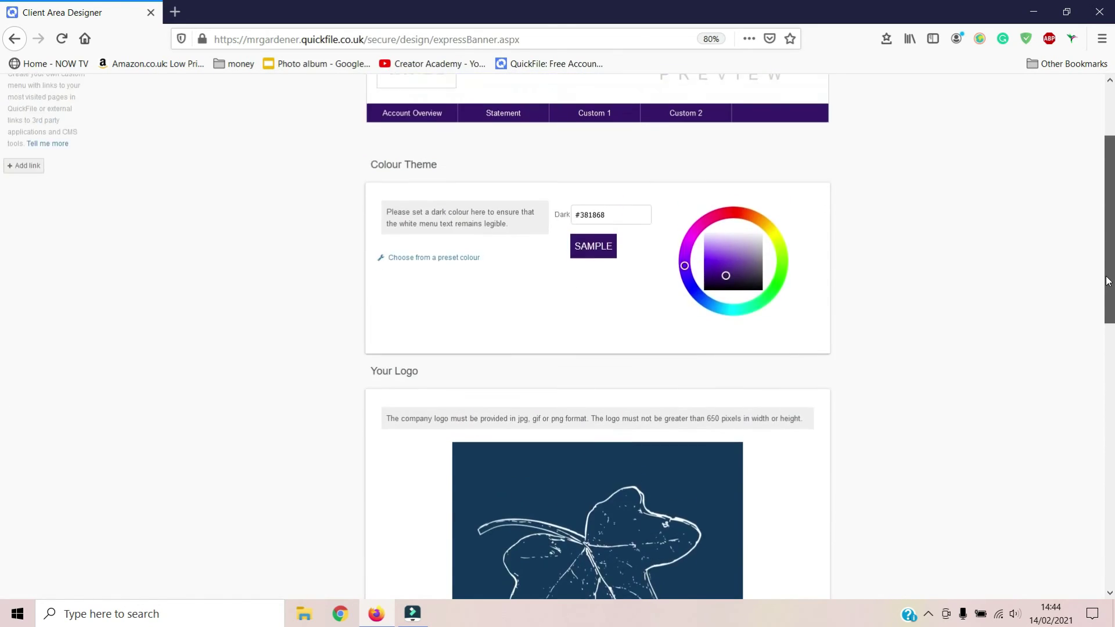